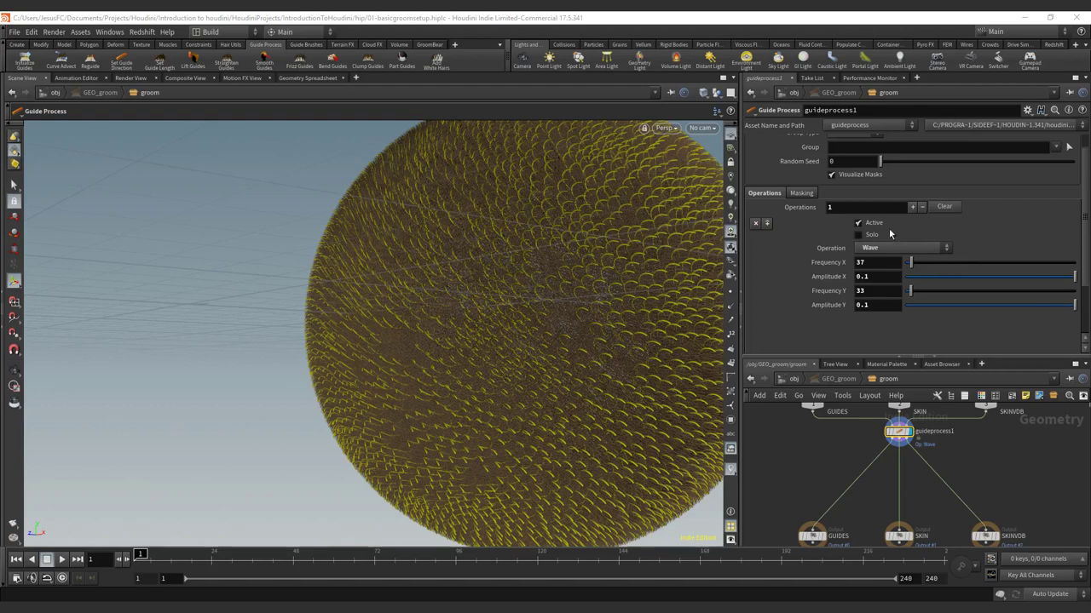
Set GEO_groom's guide Segments to 15 at object level, then re-enter its groom network
left_click(809, 381)
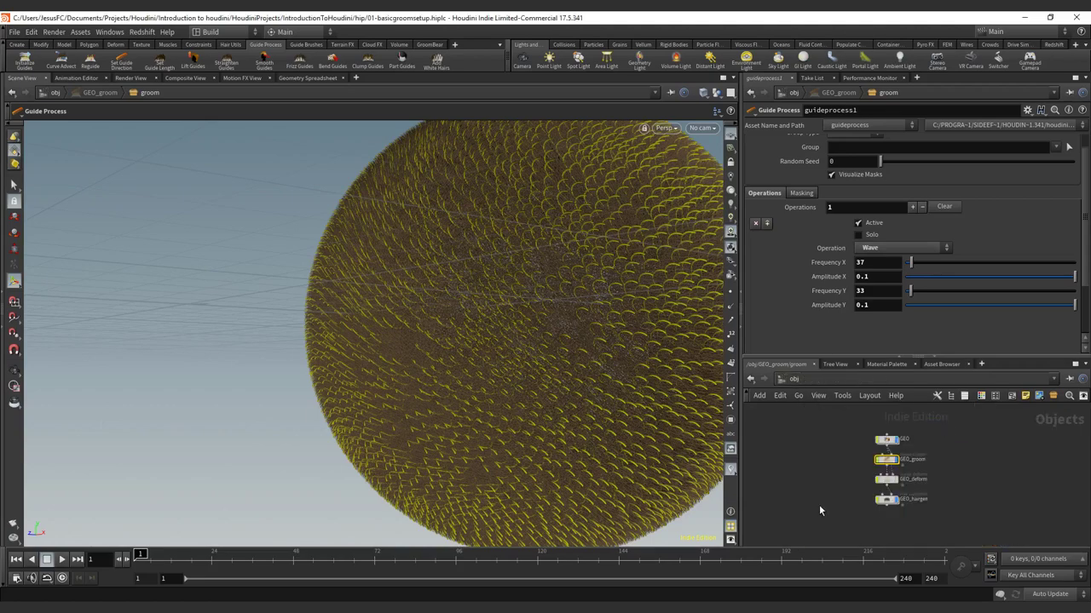
left_click(887, 460)
double_click(887, 461)
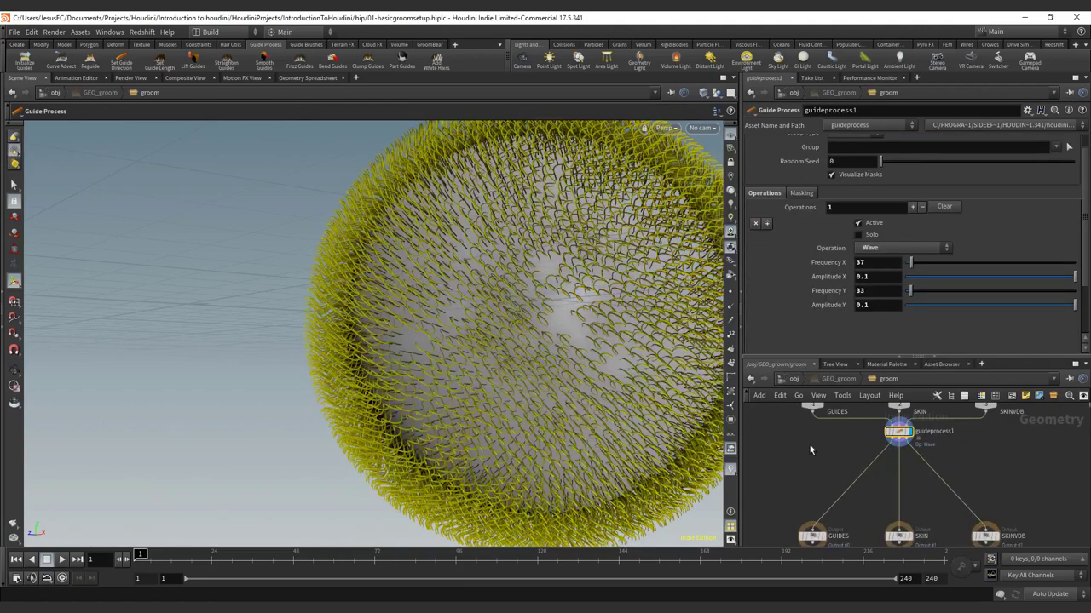
left_click(790, 379)
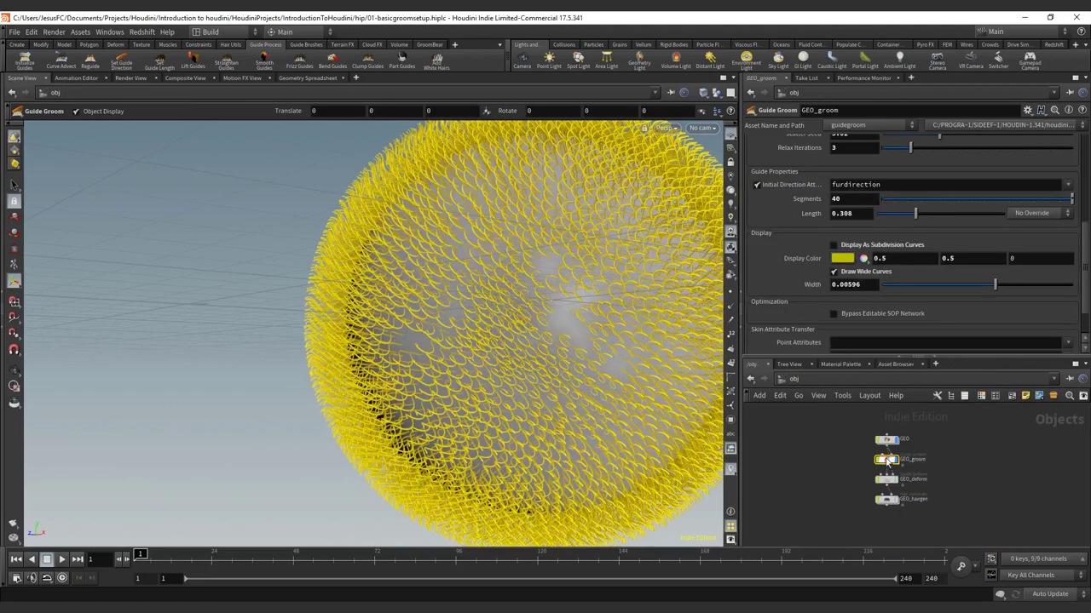
double_click(851, 198)
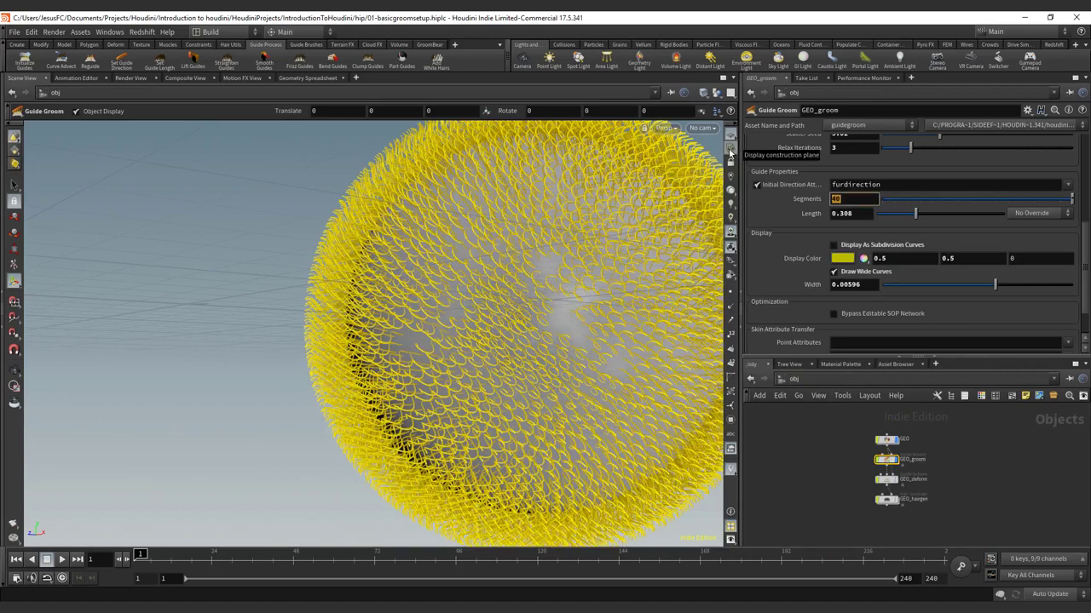
type("15")
key("Return")
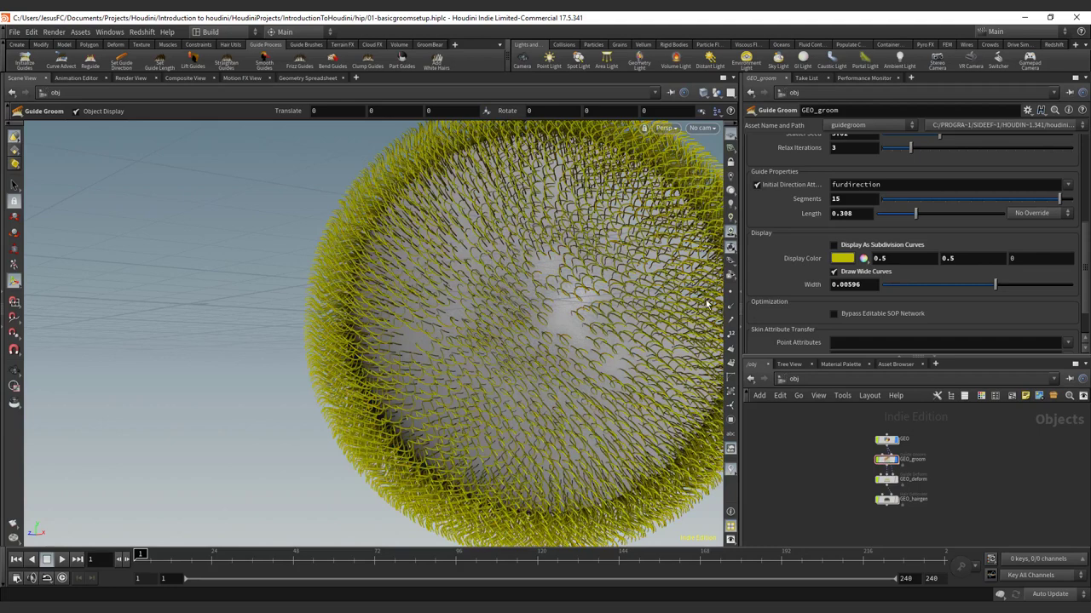
double_click(886, 460)
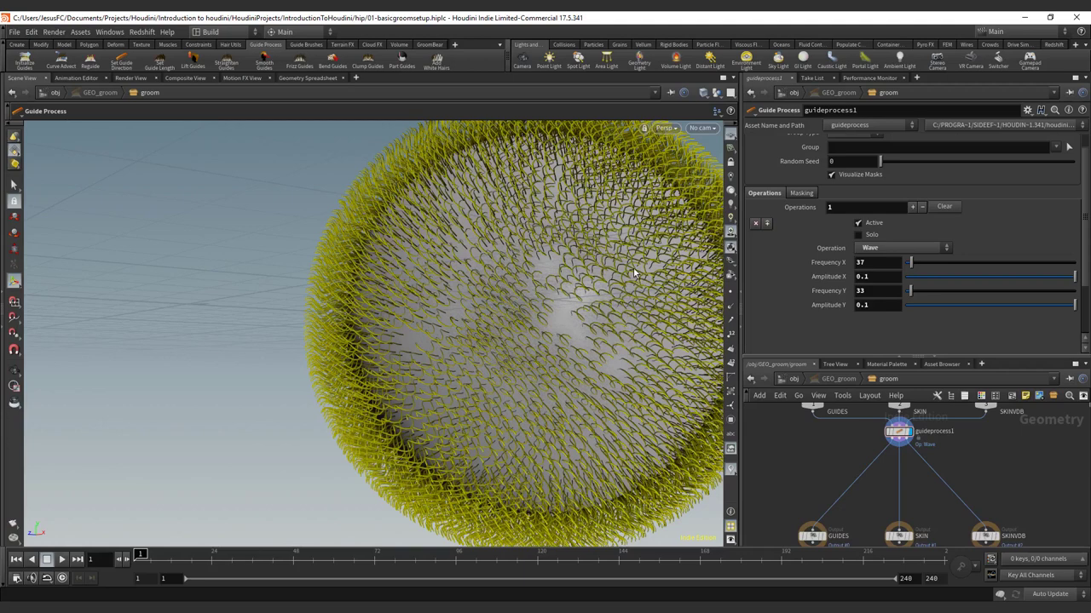
Change guideprocess1's Operation from Wave to Straighten and lower Tangent Straightness slightly
left_click(898, 248)
left_click(899, 313)
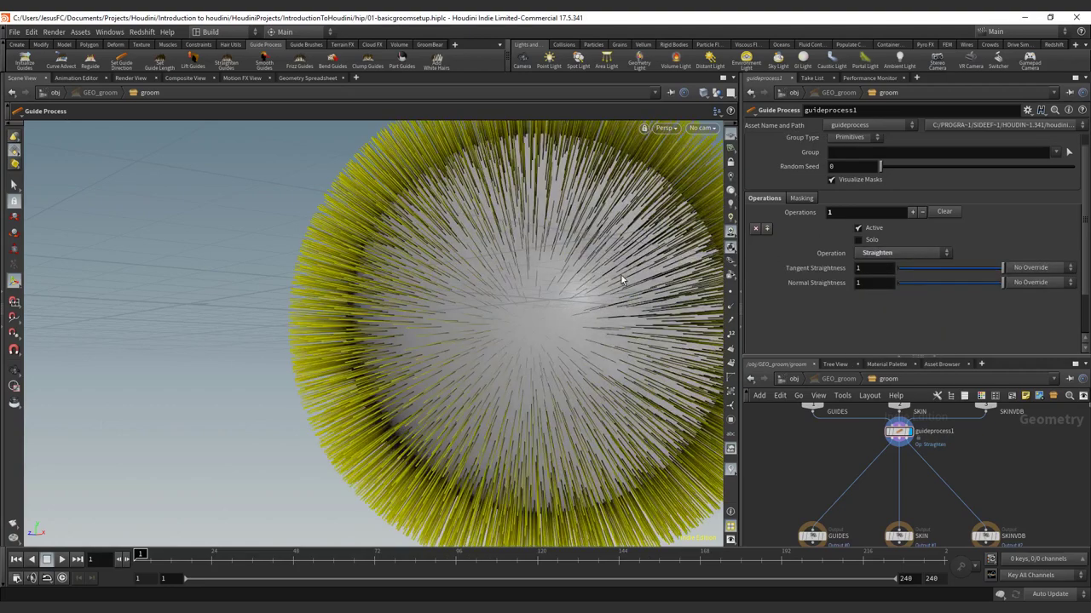
left_click_drag(621, 275, 480, 305, "alt")
scroll(479, 302, "down", 3)
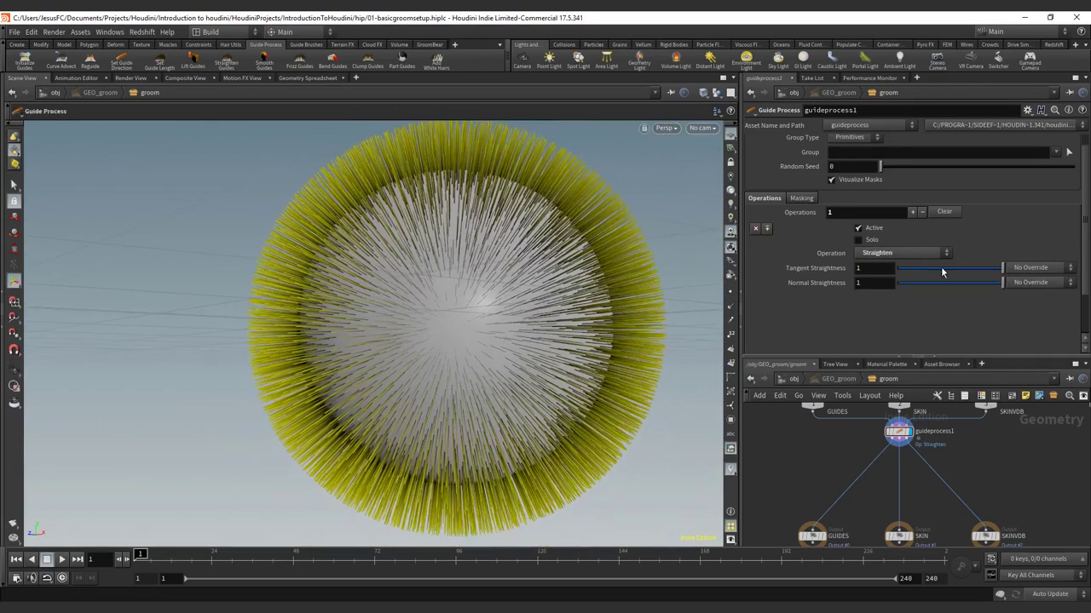
left_click_drag(942, 273, 965, 272)
left_click_drag(903, 433, 903, 468)
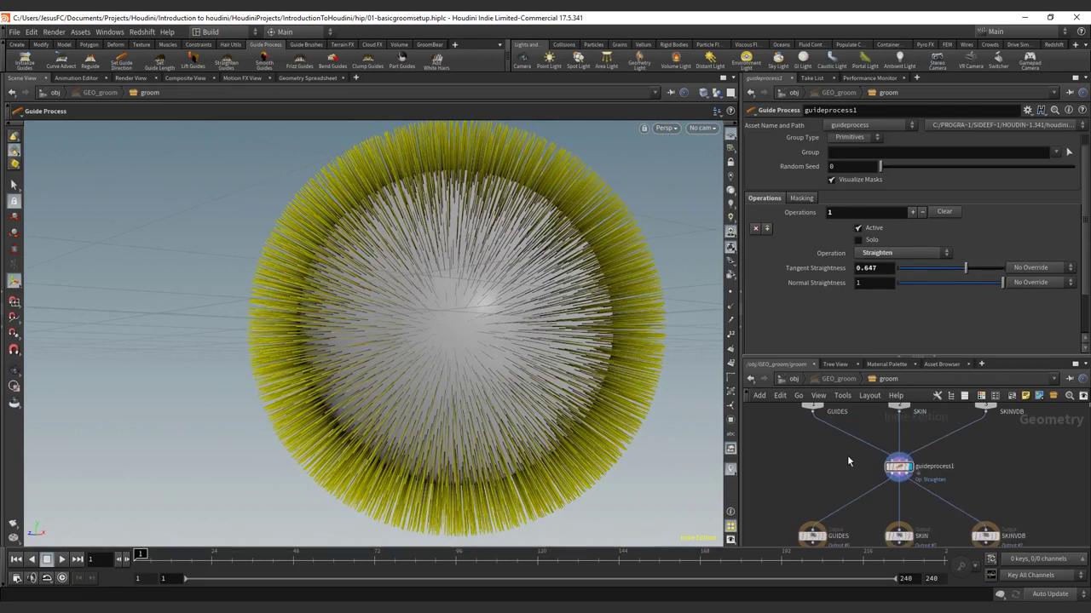
Insert a Guide Process (Bend) node on the wire above guideprocess1
key("Tab")
type("guide")
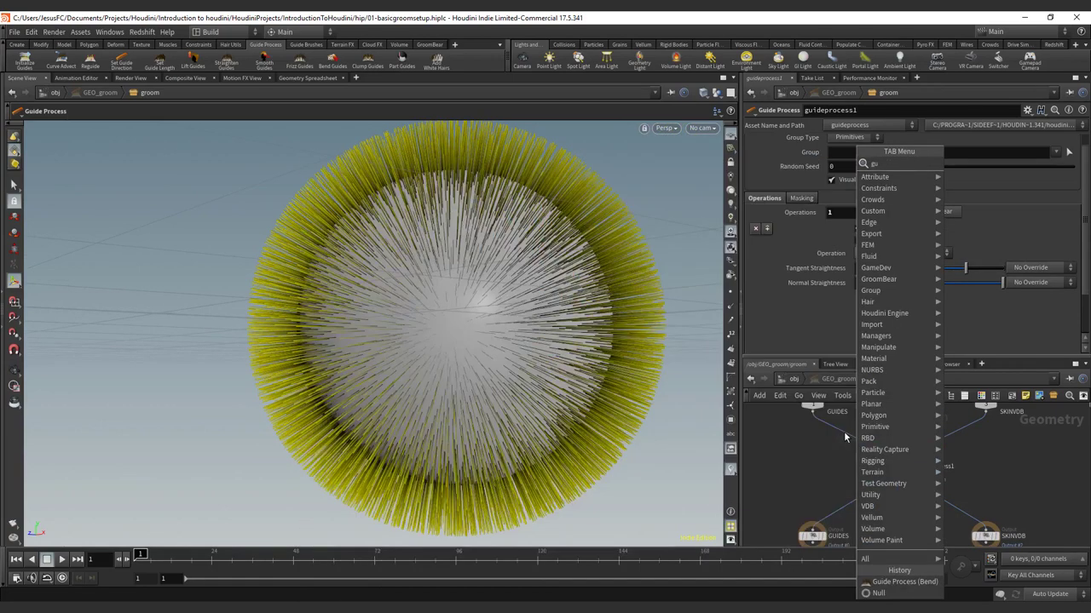
key("Down")
key("Down")
key("Down")
key("Down")
key("Down")
key("Down")
key("Down")
key("Down")
key("Down")
key("Down")
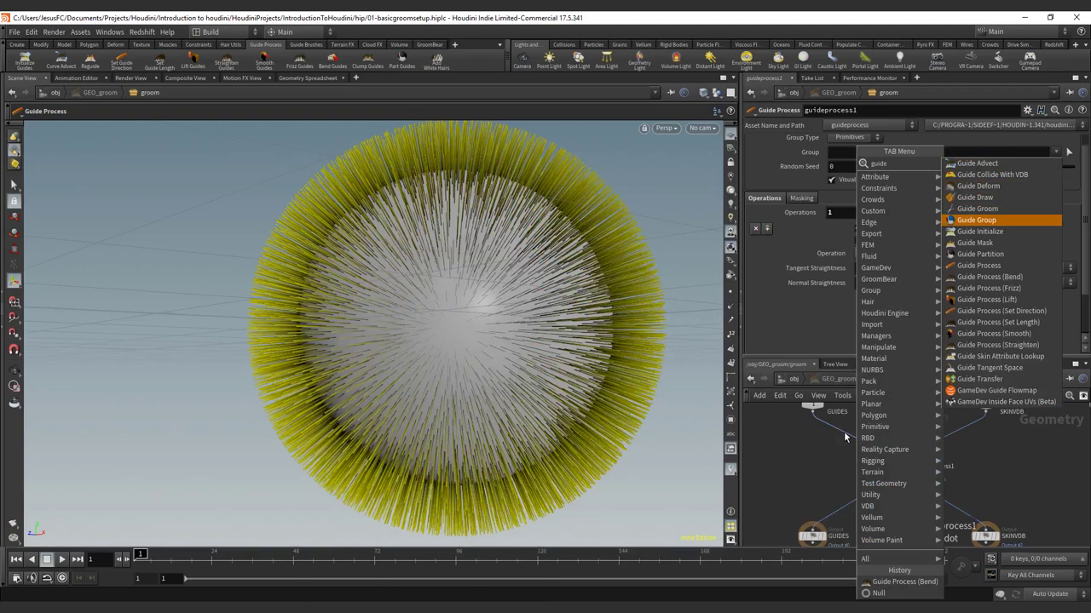
key("Return")
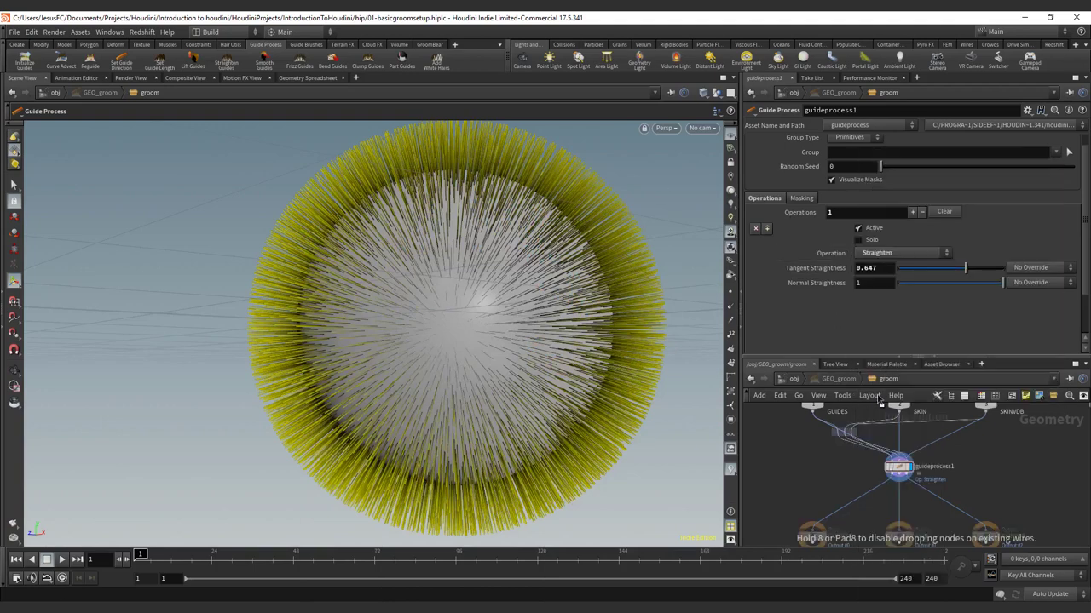
left_click(899, 431)
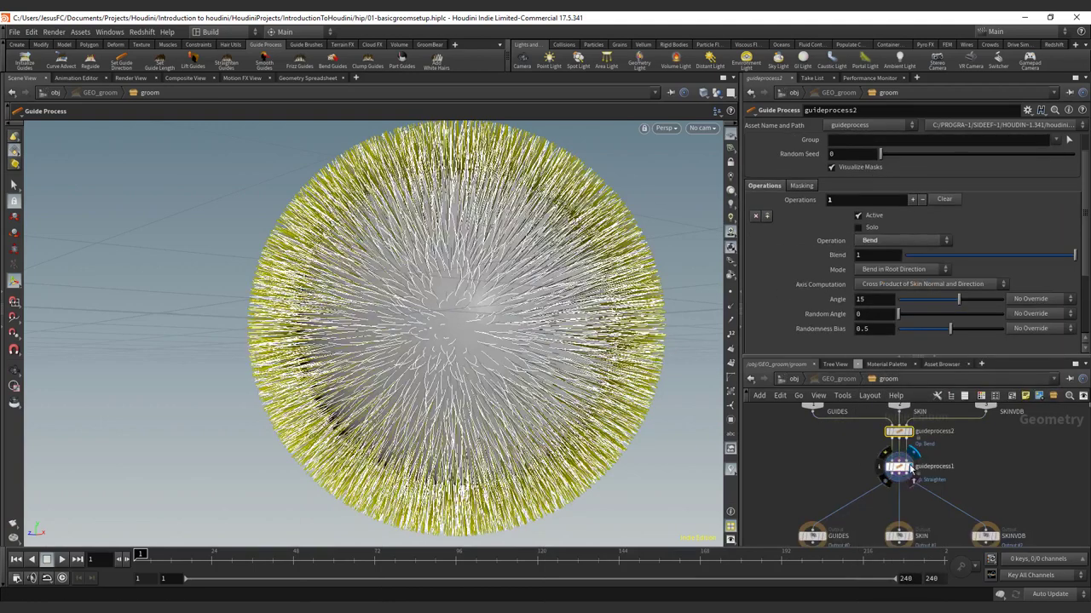
Settle on Tangent Straightness 0.663 and Normal Straightness 1, then delete the Bend node
left_click(910, 468)
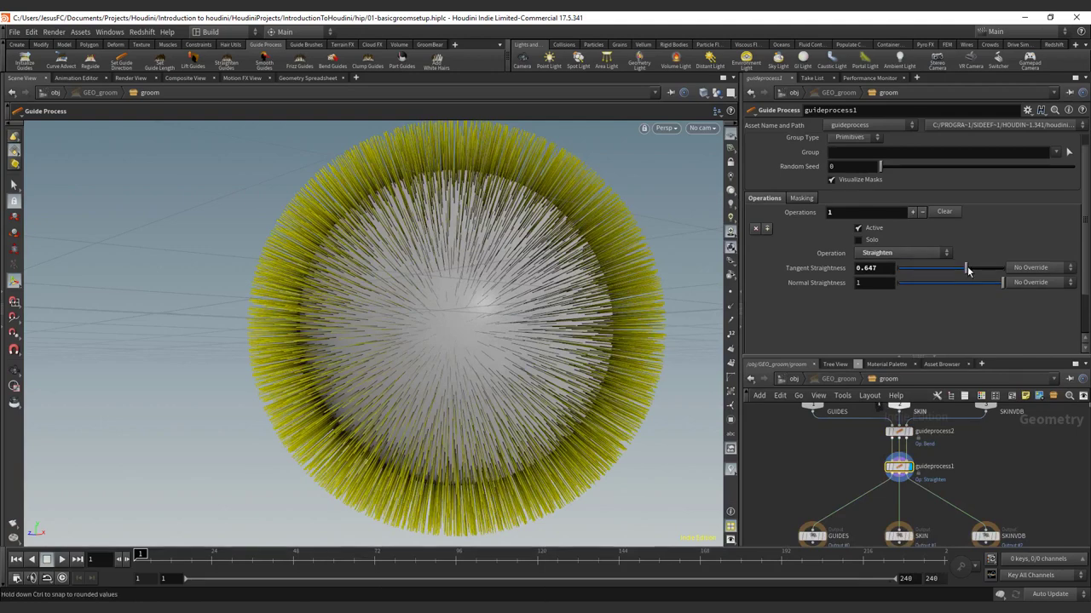
left_click_drag(967, 270, 945, 270)
left_click(915, 436)
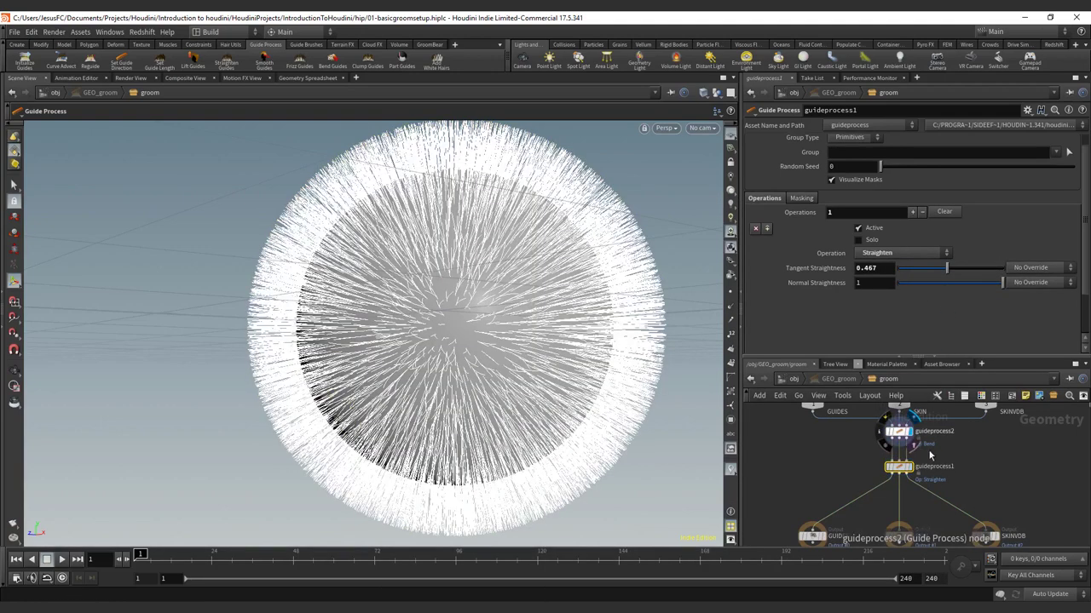
left_click(909, 468)
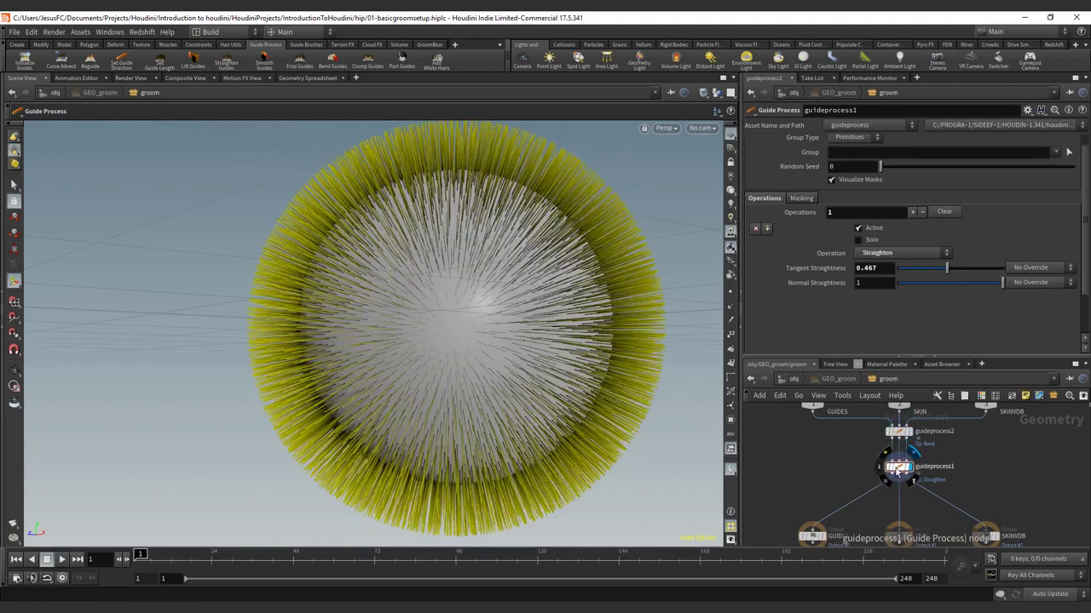
left_click_drag(952, 288, 998, 267)
left_click_drag(924, 269, 1002, 283)
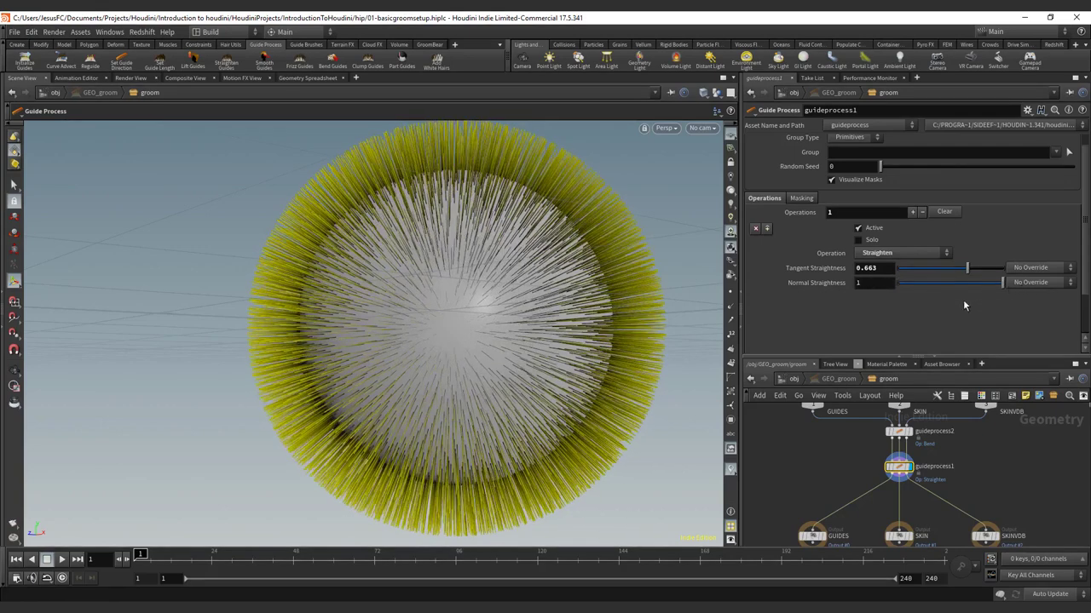
left_click(900, 432)
key("Delete")
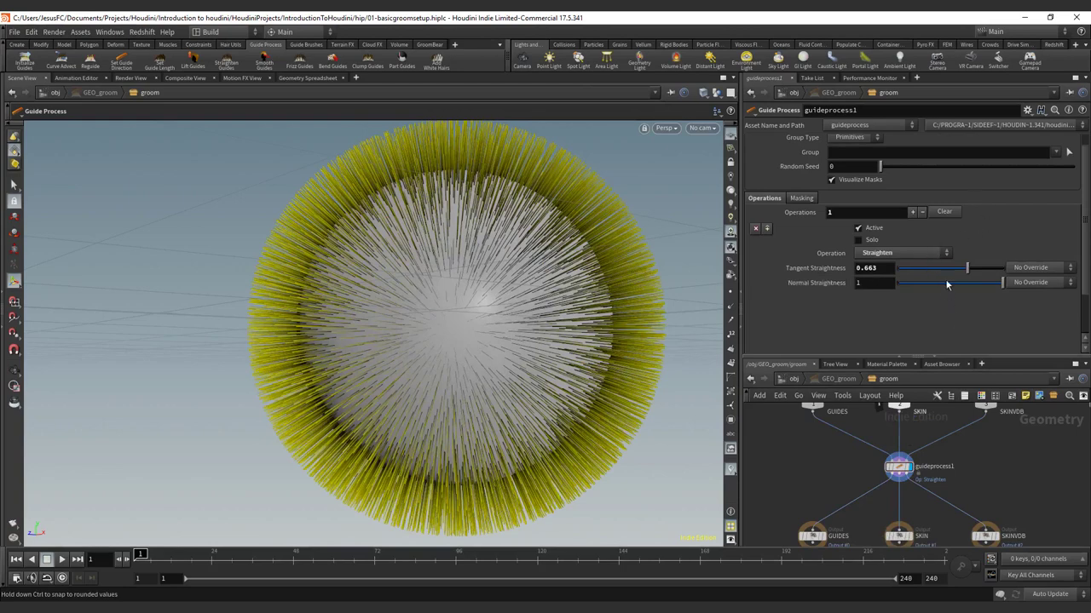
Switch guideprocess1's Operation from Straighten to Smooth, leaving the straightness overrides unchanged
left_click(1025, 268)
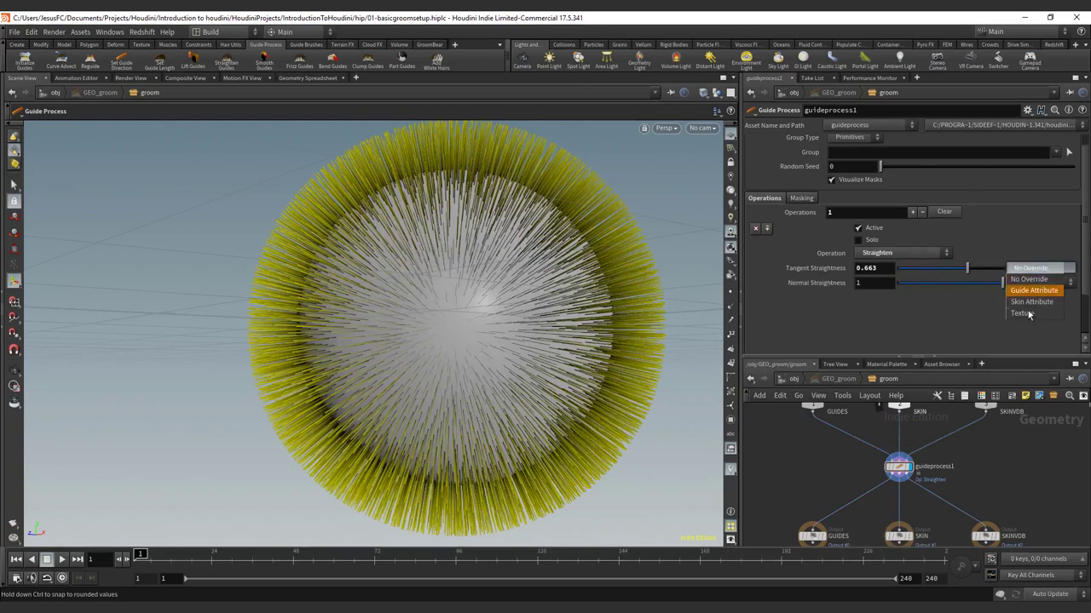
left_click(992, 241)
left_click(927, 253)
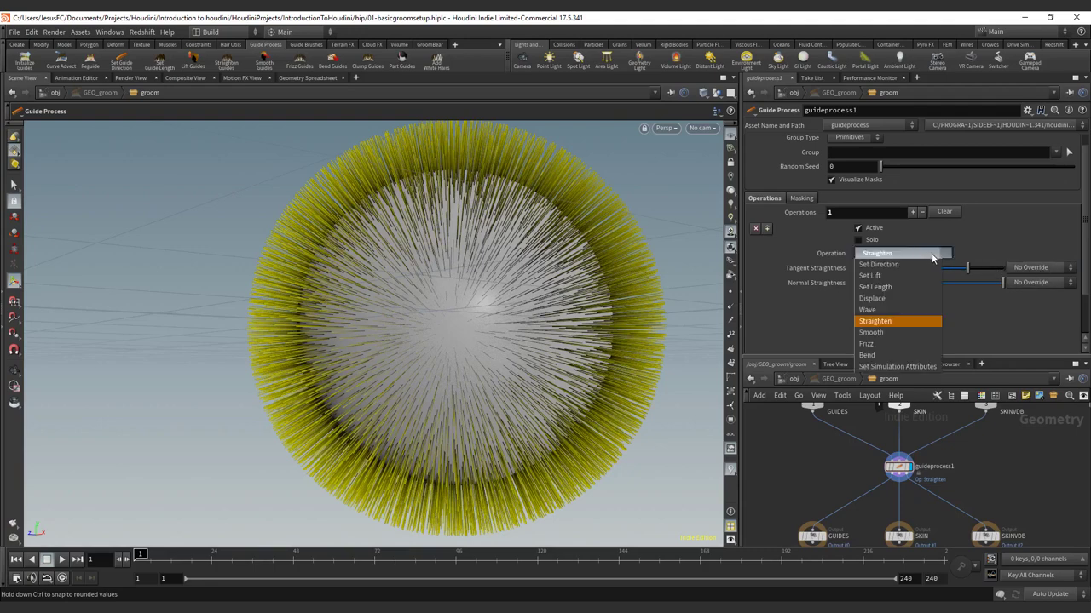
left_click(910, 332)
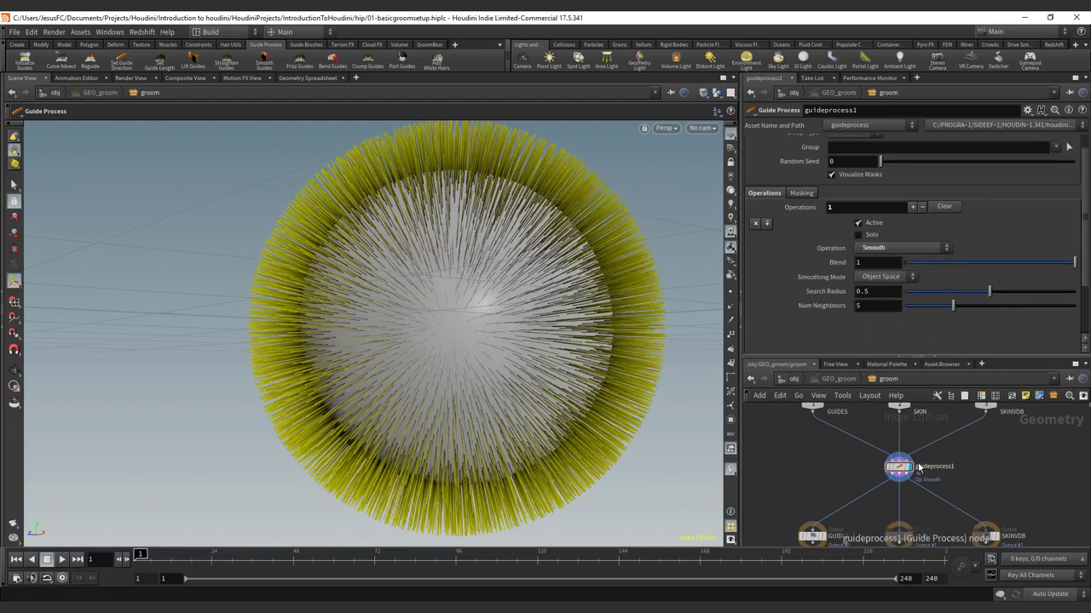
Insert a Guide Process (Set Length) node above the Smooth guideprocess1
key("Tab")
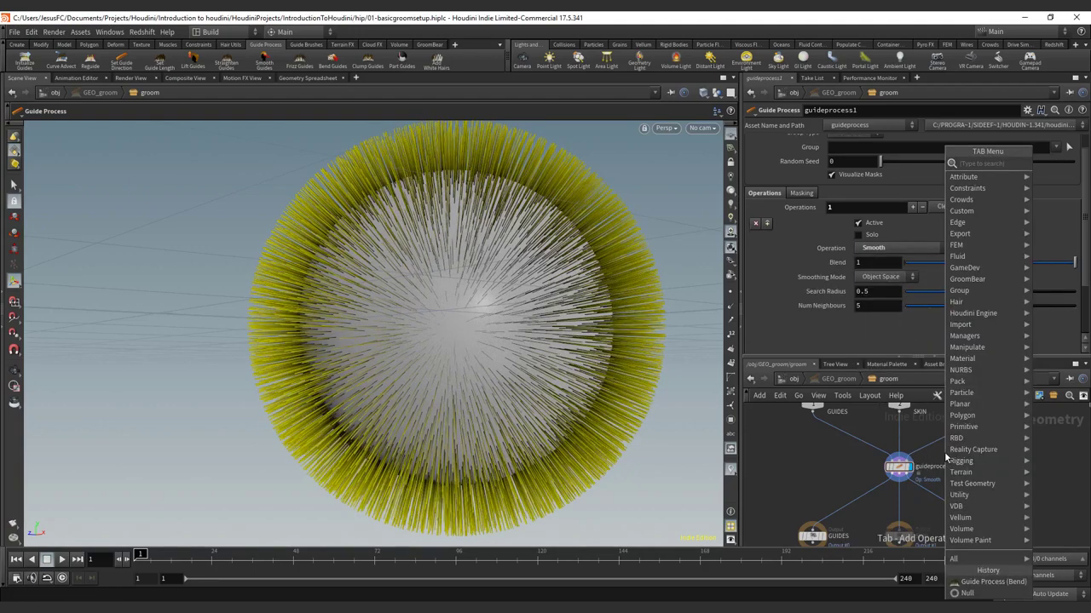
type("b")
key("BackSpace")
type("guide")
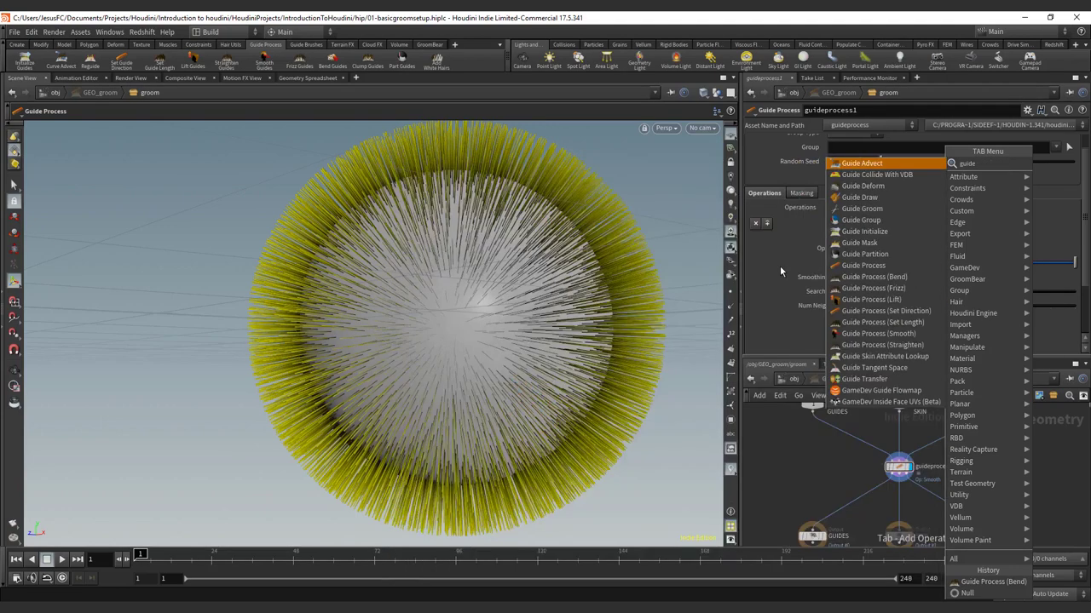
key("Down")
key("Down")
key("Down")
key("Down")
key("Down")
key("Down")
key("Down")
key("Down")
key("Down")
key("Down")
key("Down")
key("Down")
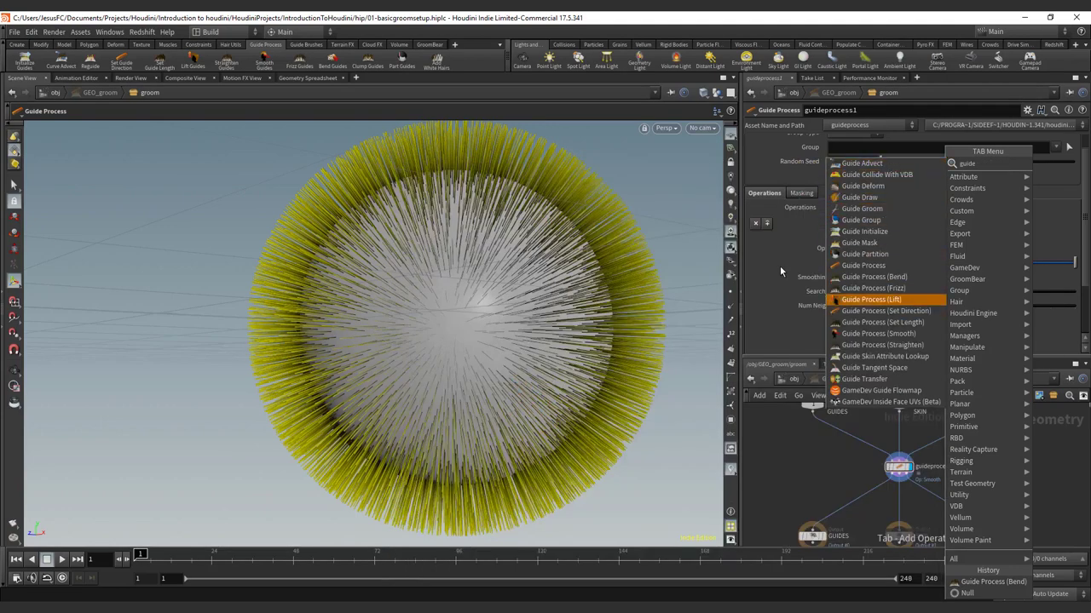
key("Down")
key("Down")
key("Return")
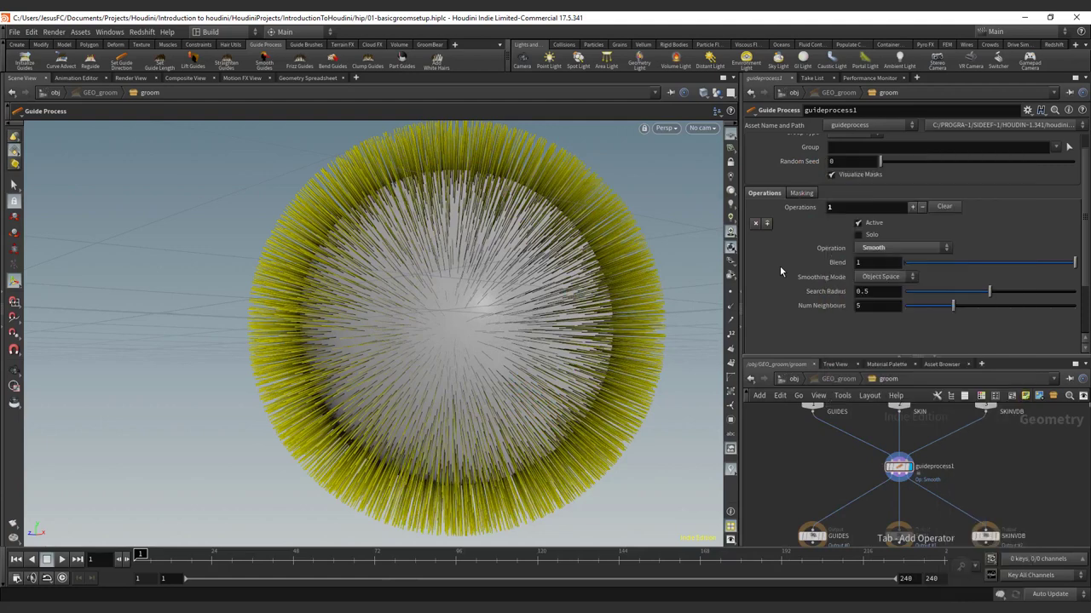
left_click(898, 433)
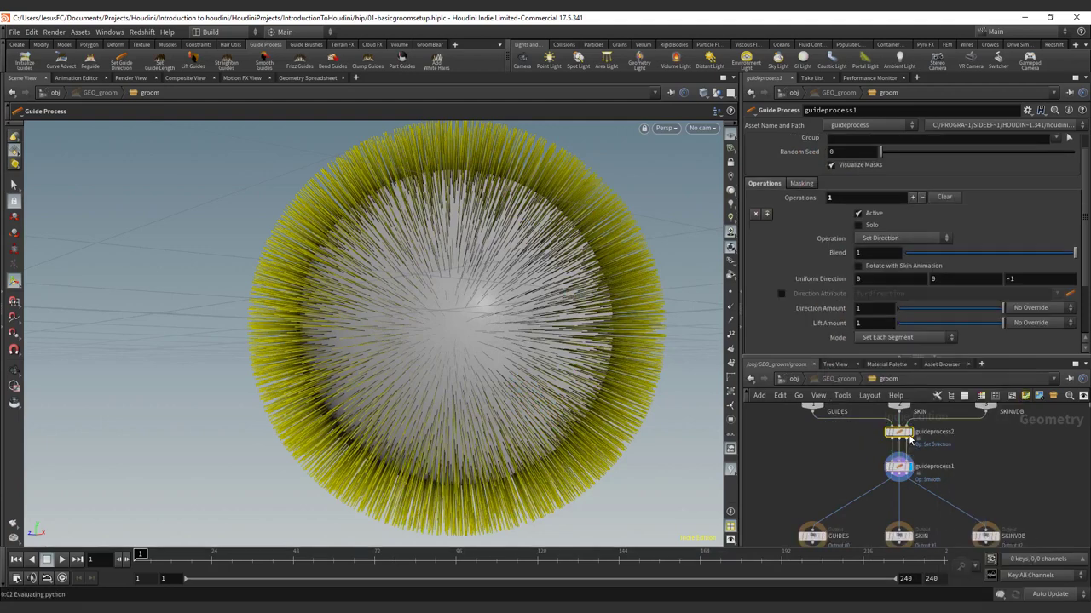
Set the length node to Multiply mode with Randomize on and Max Scale Factor 1.79
left_click(909, 432)
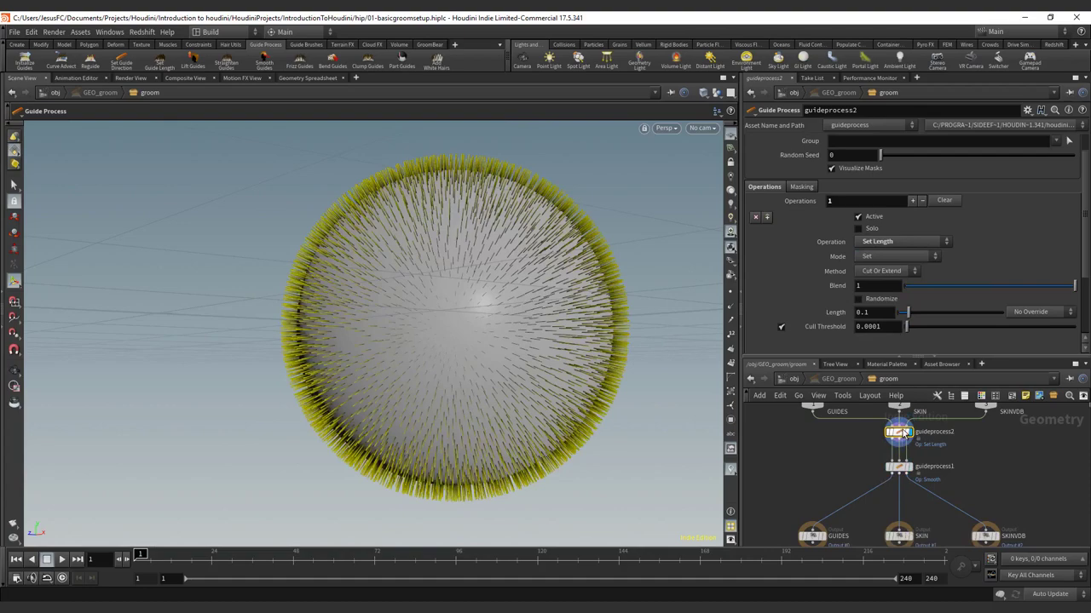
left_click(884, 259)
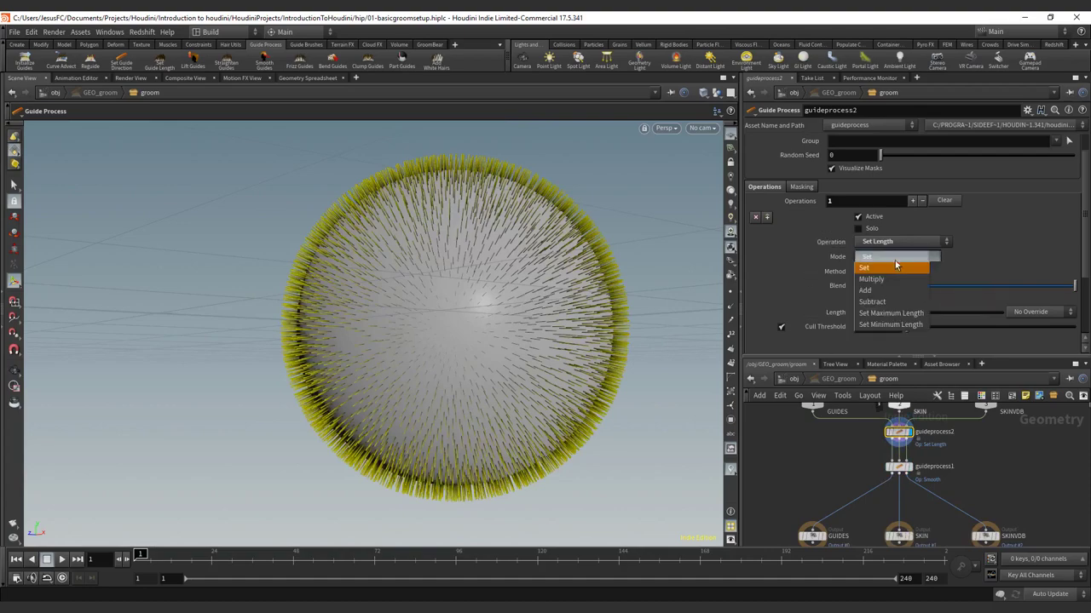
left_click(892, 279)
mouse_move(911, 312)
left_mouse_down()
mouse_move(968, 317)
mouse_move(916, 325)
left_mouse_up()
left_click(858, 299)
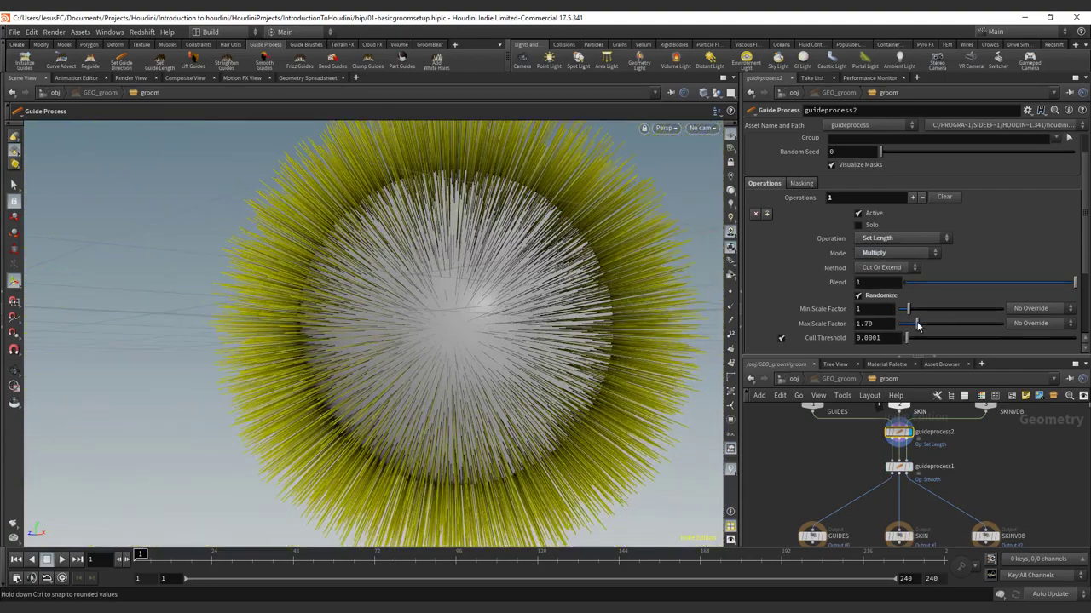
key("Escape")
left_click_drag(514, 292, 451, 255)
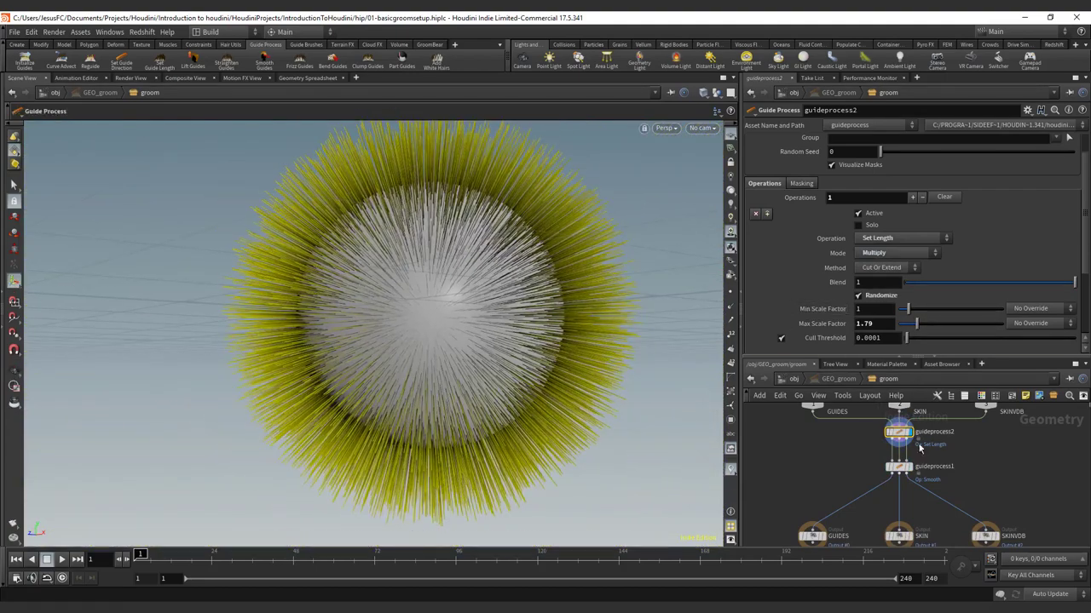
left_click(910, 475)
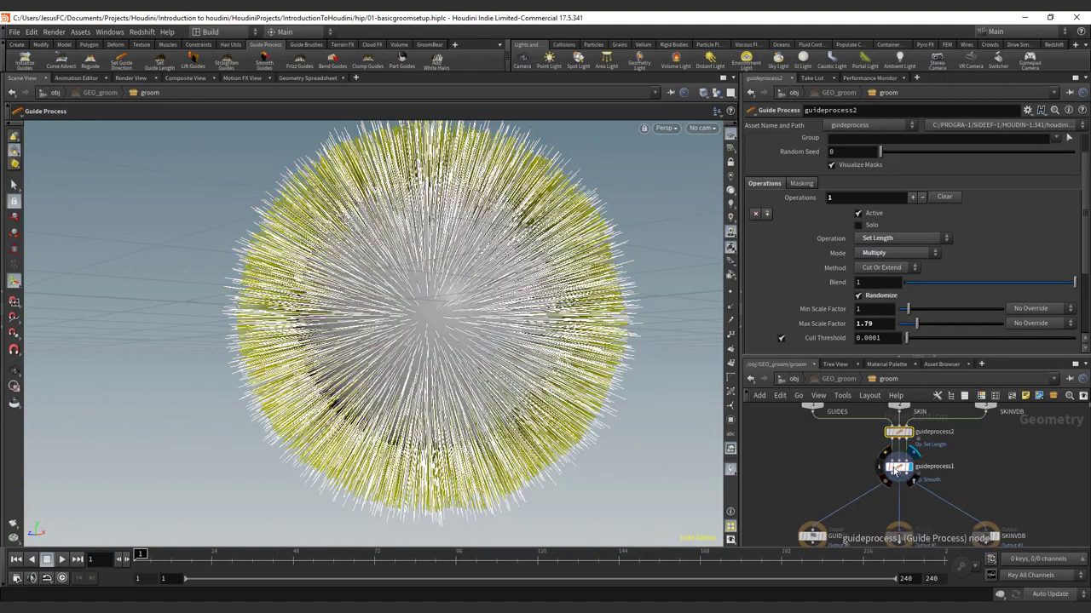
Shrink the Smooth Search Radius to about 0.078 and cut Num Neighbours to 3
left_click(898, 468)
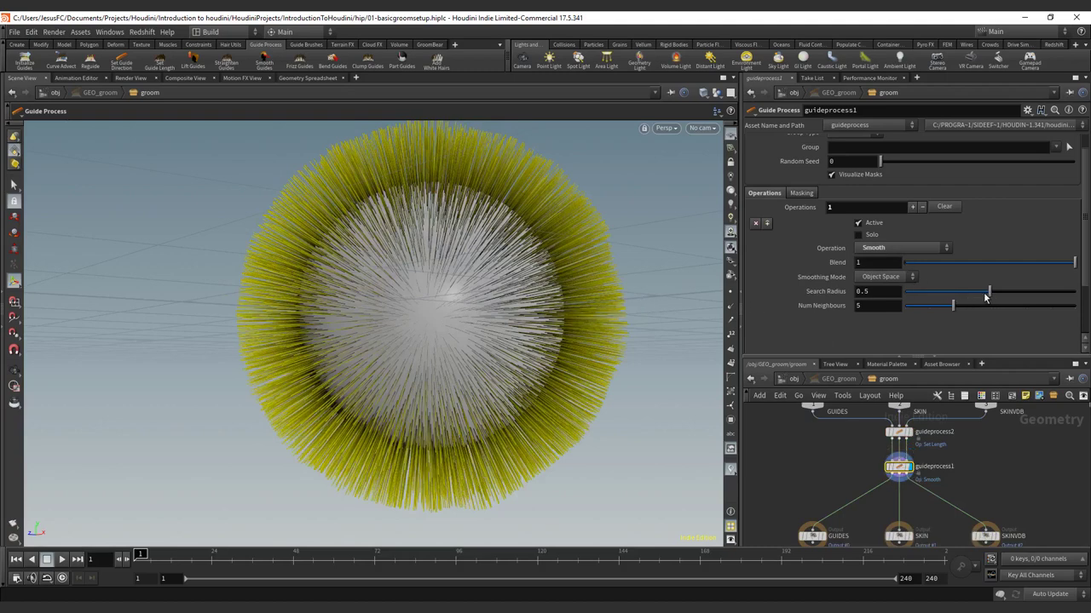
left_click_drag(986, 296, 908, 294)
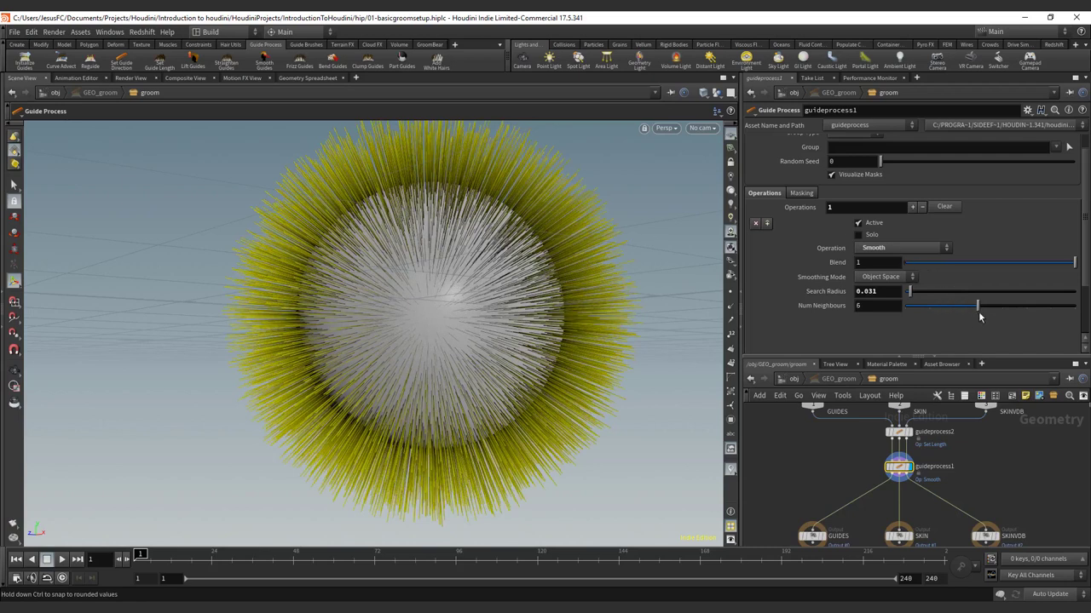
left_click_drag(1051, 307, 926, 310)
Switch Smoothing Mode to Skin Space and set Search Radius to 0.242
left_click(886, 277)
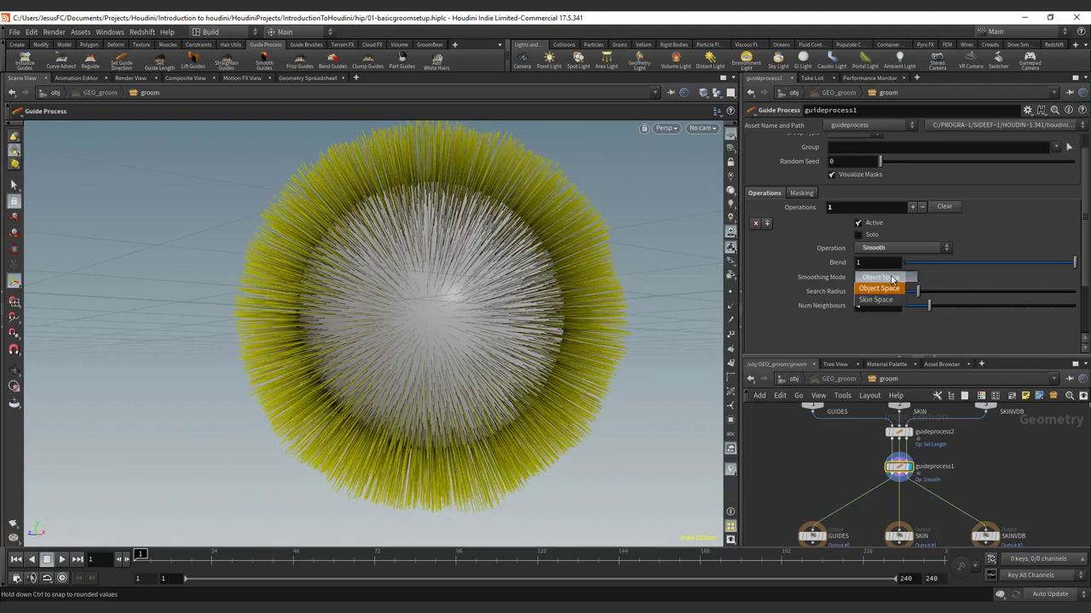
left_click(888, 299)
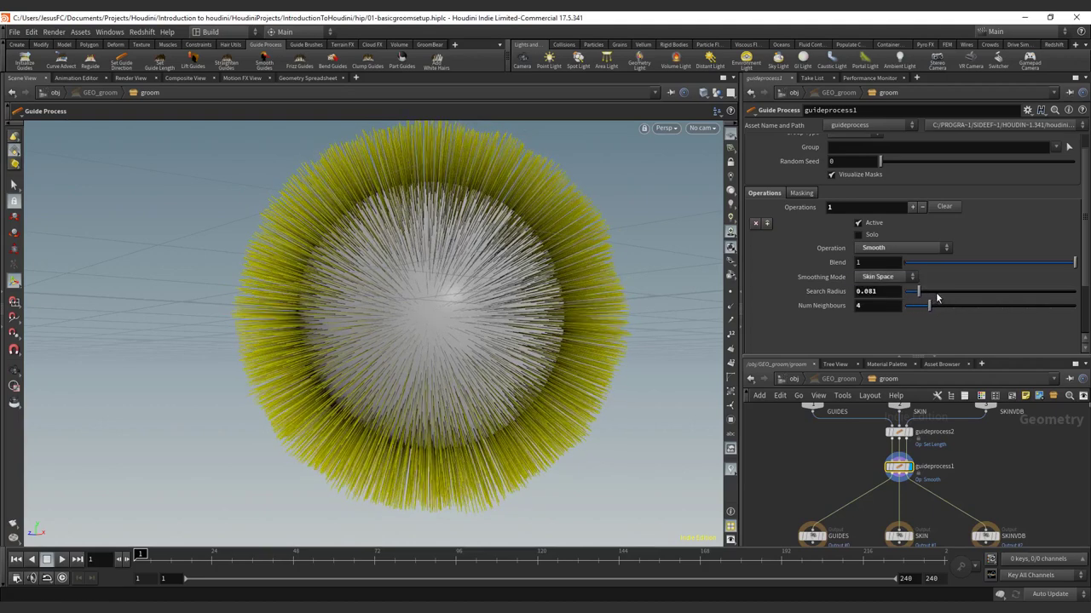
left_click_drag(938, 297, 863, 294)
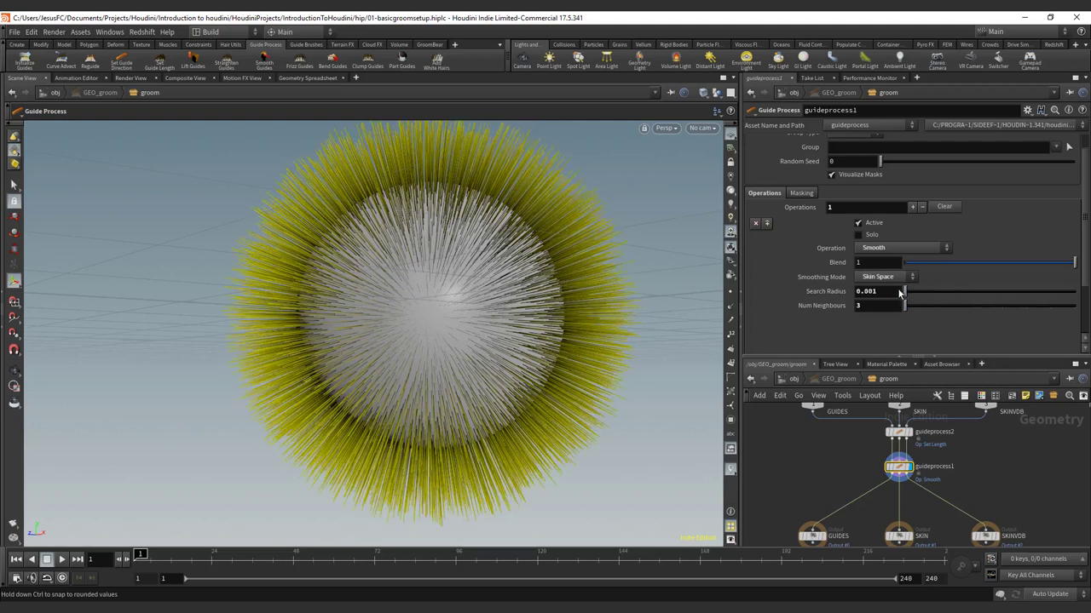
left_click_drag(914, 293, 967, 293)
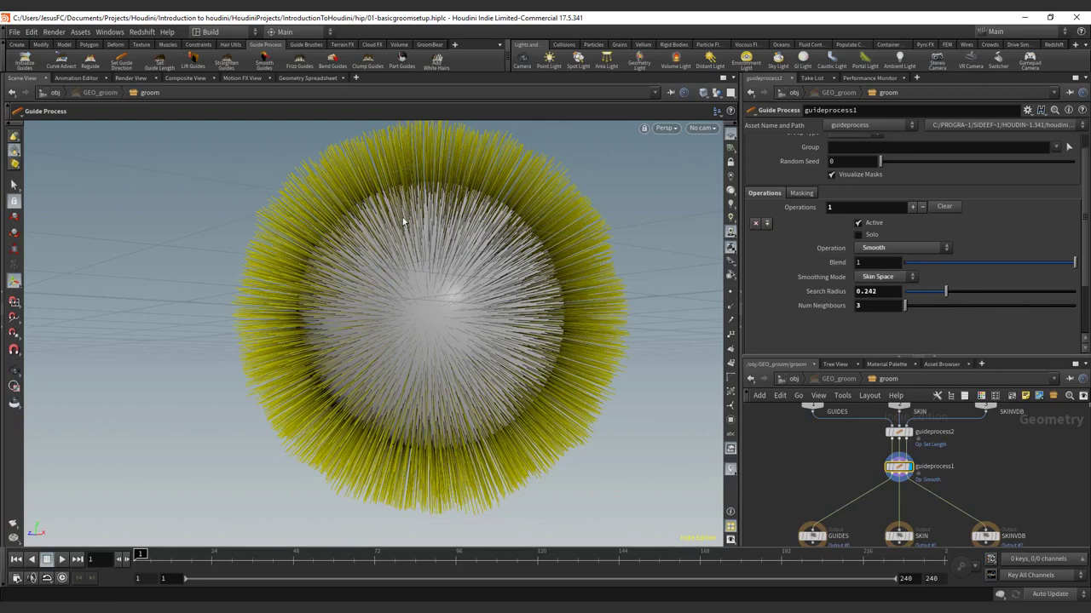
key("ctrl+Print")
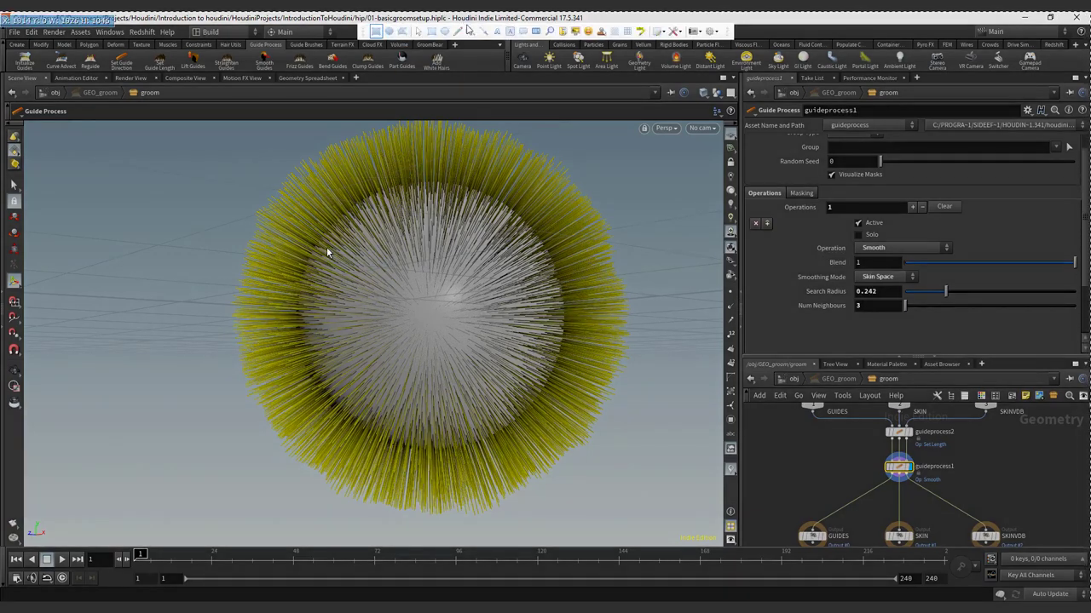
left_click_drag(167, 336, 159, 204)
left_click_drag(211, 320, 208, 126)
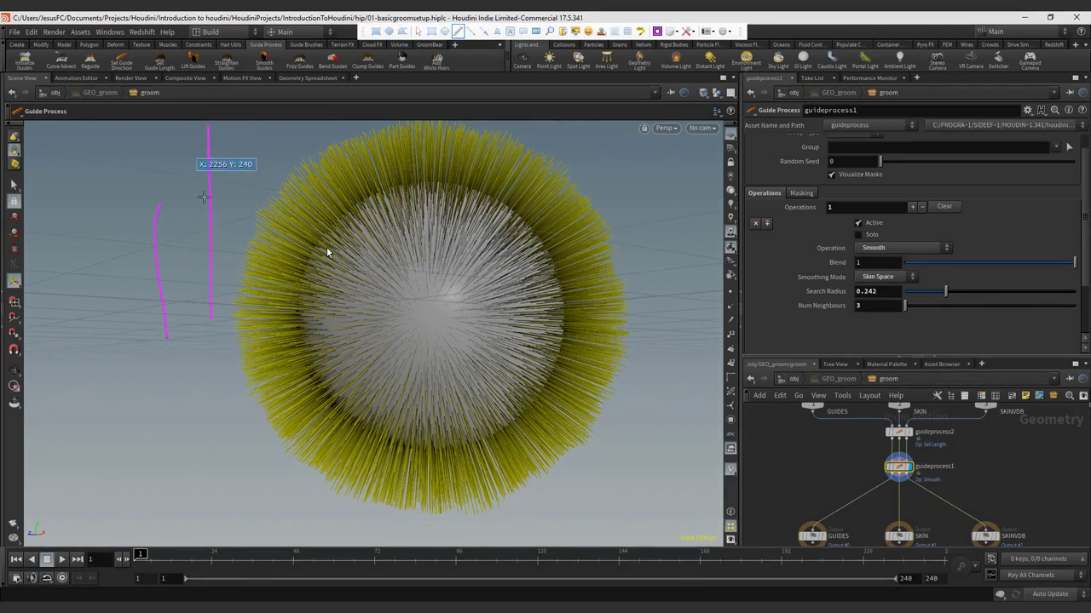
left_click_drag(264, 330, 254, 177)
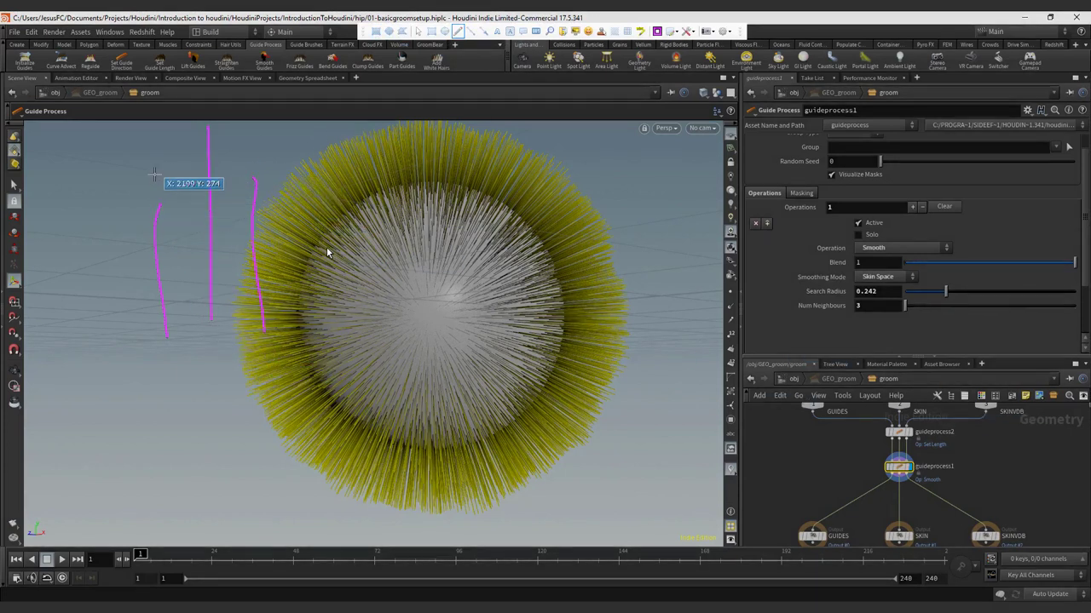
left_click_drag(158, 176, 276, 159)
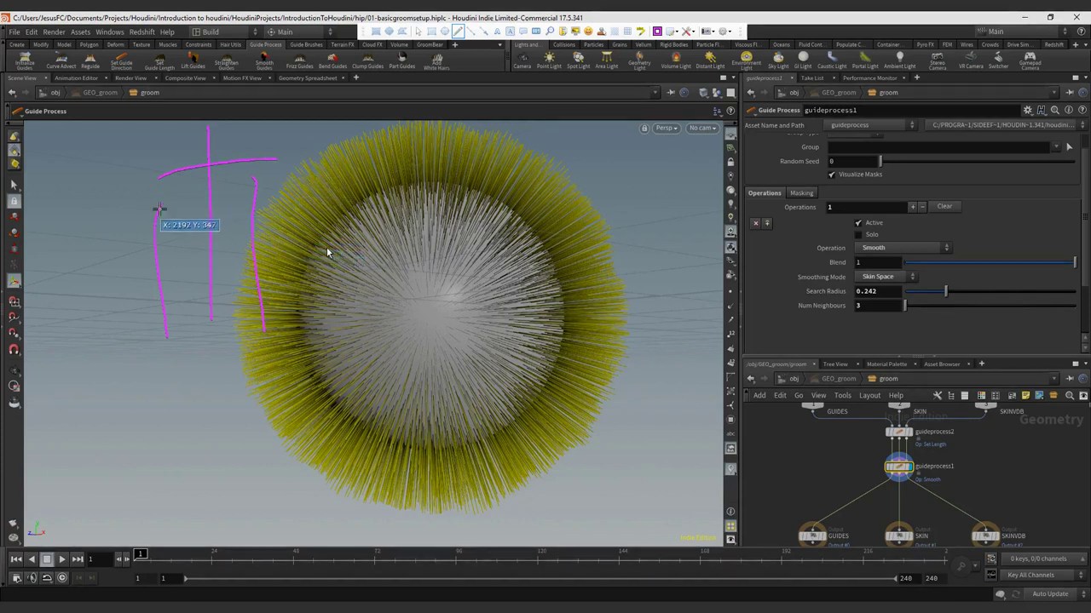
key("ctrl+z")
mouse_move(159, 201)
left_mouse_down()
mouse_move(208, 122)
mouse_move(256, 181)
left_mouse_up()
key("ctrl+z")
mouse_move(163, 179)
left_mouse_down()
mouse_move(198, 152)
mouse_move(261, 173)
left_mouse_up()
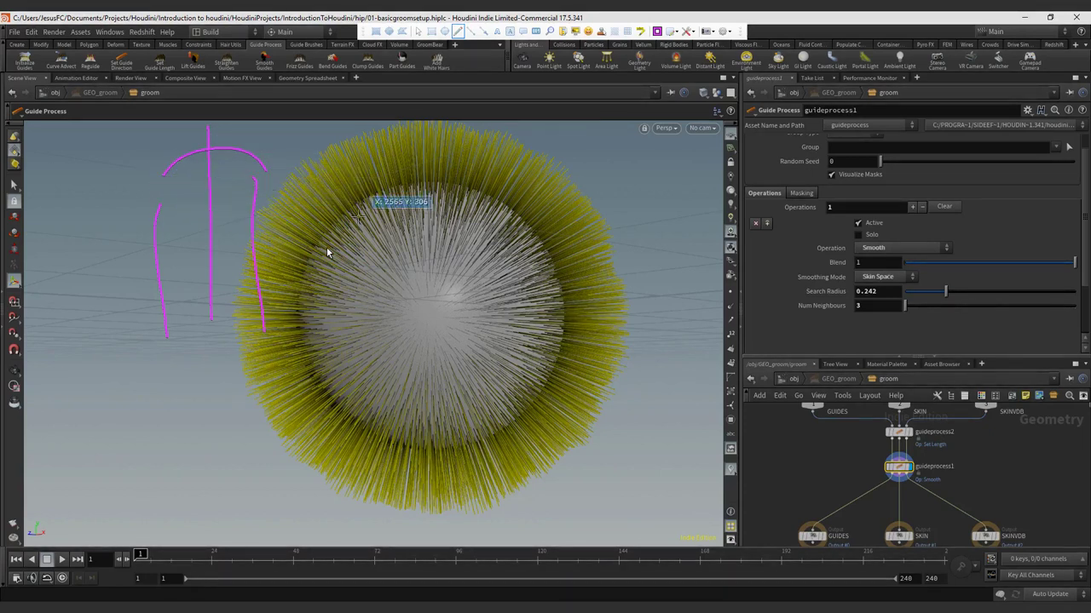
left_click(384, 271)
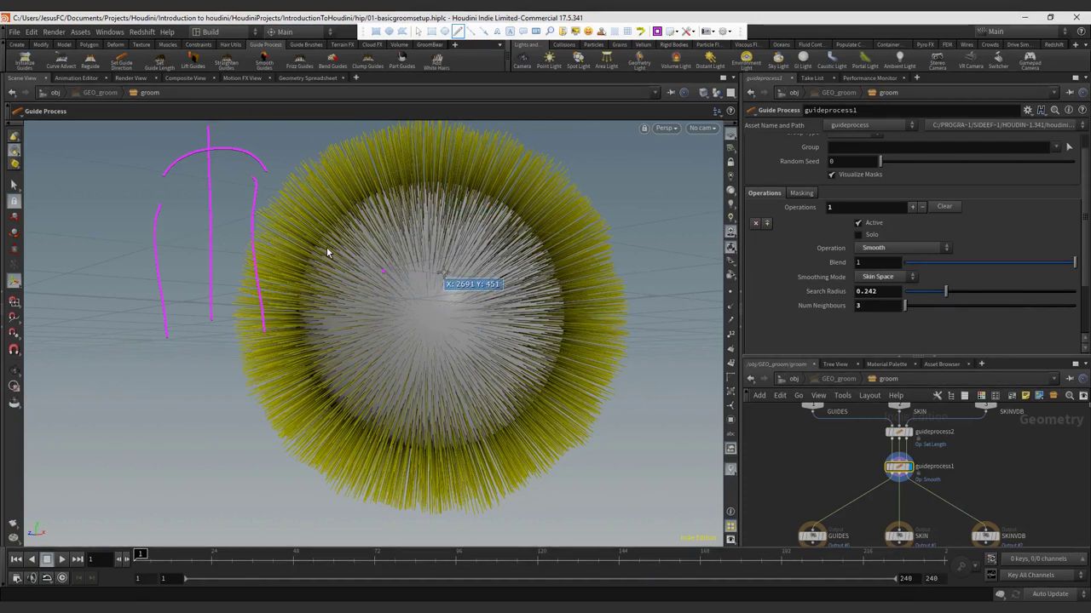
left_click(437, 273)
left_click(440, 349)
left_click(391, 321)
left_click(489, 339)
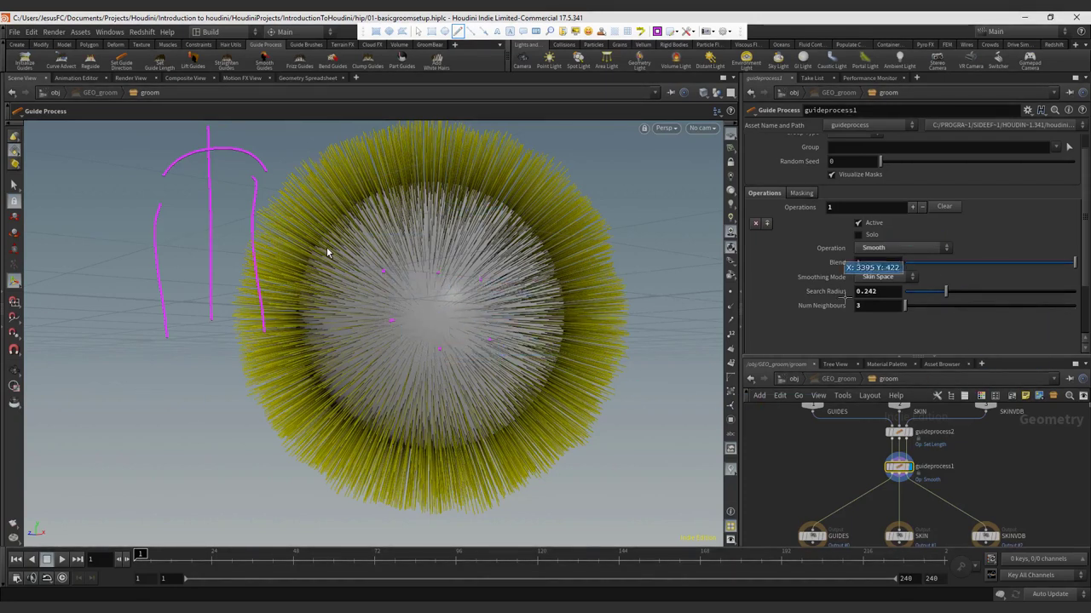
mouse_move(401, 243)
left_mouse_down()
mouse_move(362, 303)
mouse_move(449, 370)
mouse_move(523, 300)
mouse_move(377, 245)
left_mouse_up()
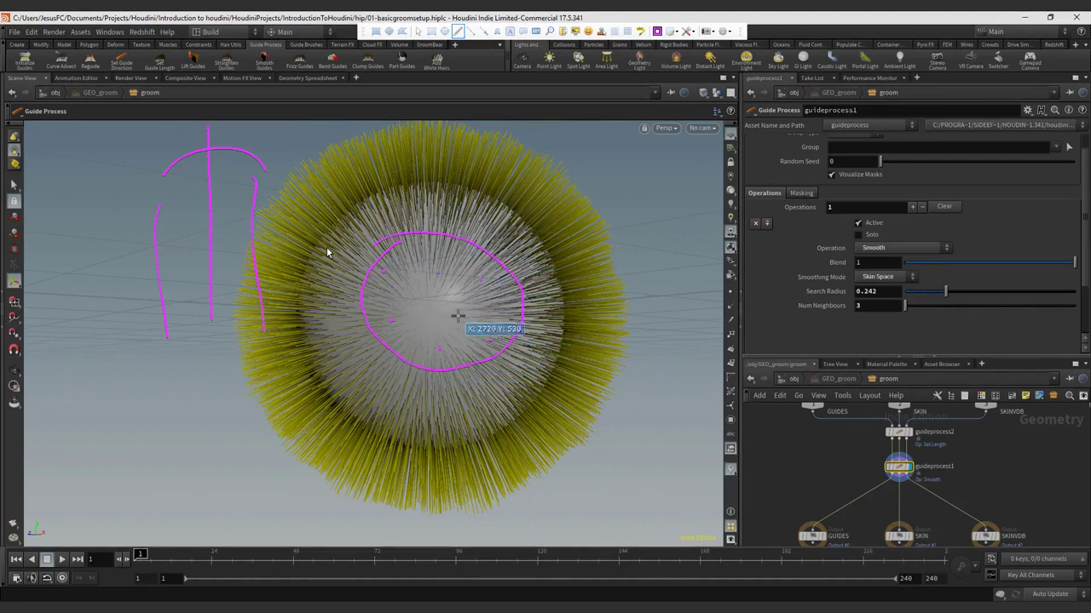
left_click(407, 314)
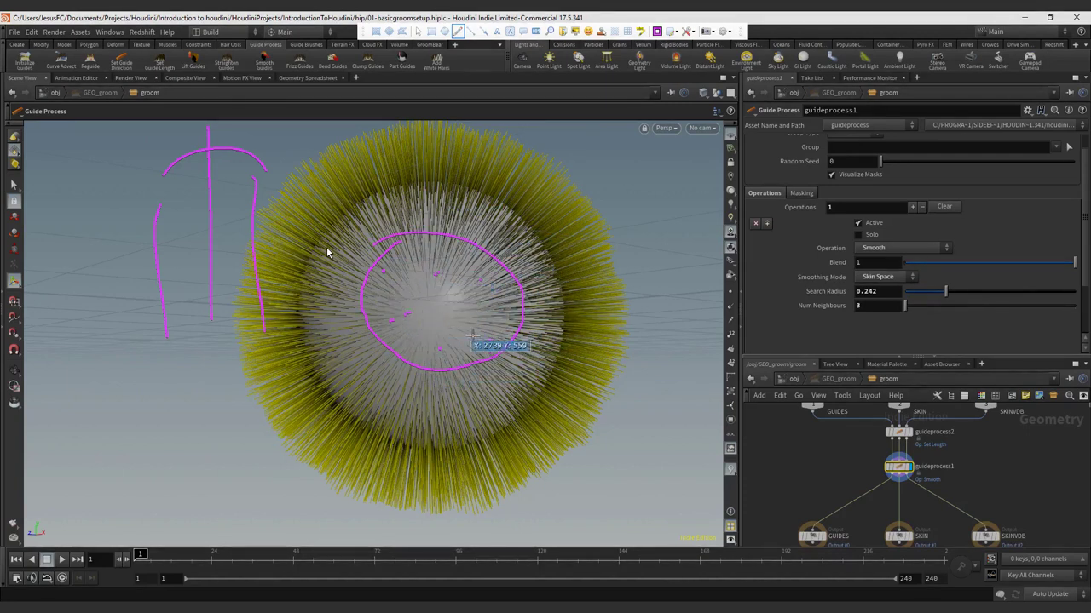
mouse_move(431, 277)
left_mouse_down()
mouse_move(443, 319)
mouse_move(492, 329)
mouse_move(434, 274)
left_mouse_up()
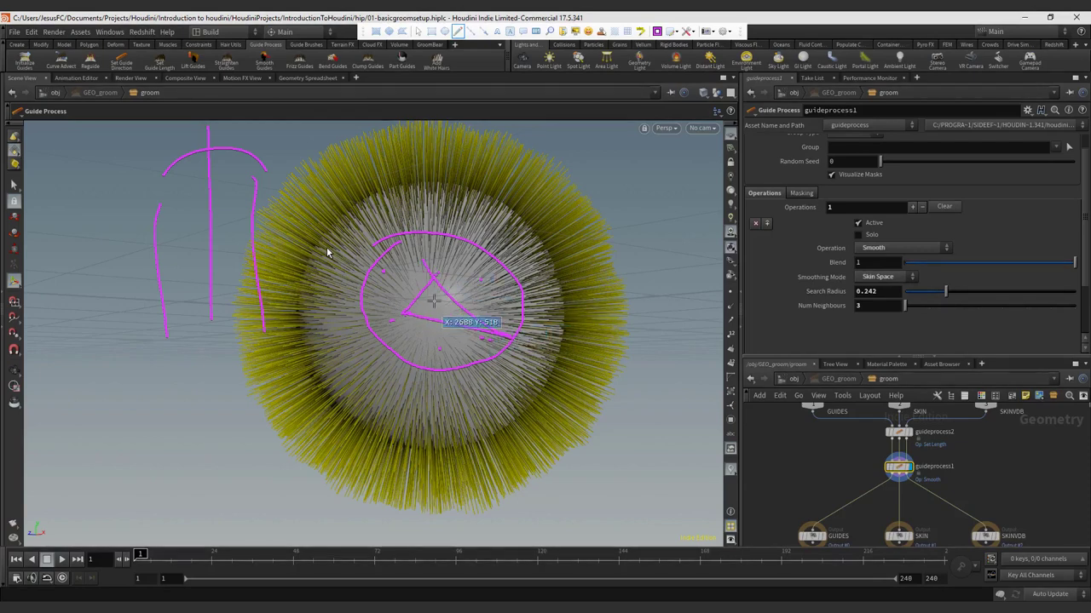
key("ctrl+z")
mouse_move(389, 321)
left_mouse_down()
mouse_move(431, 331)
mouse_move(433, 272)
left_mouse_up()
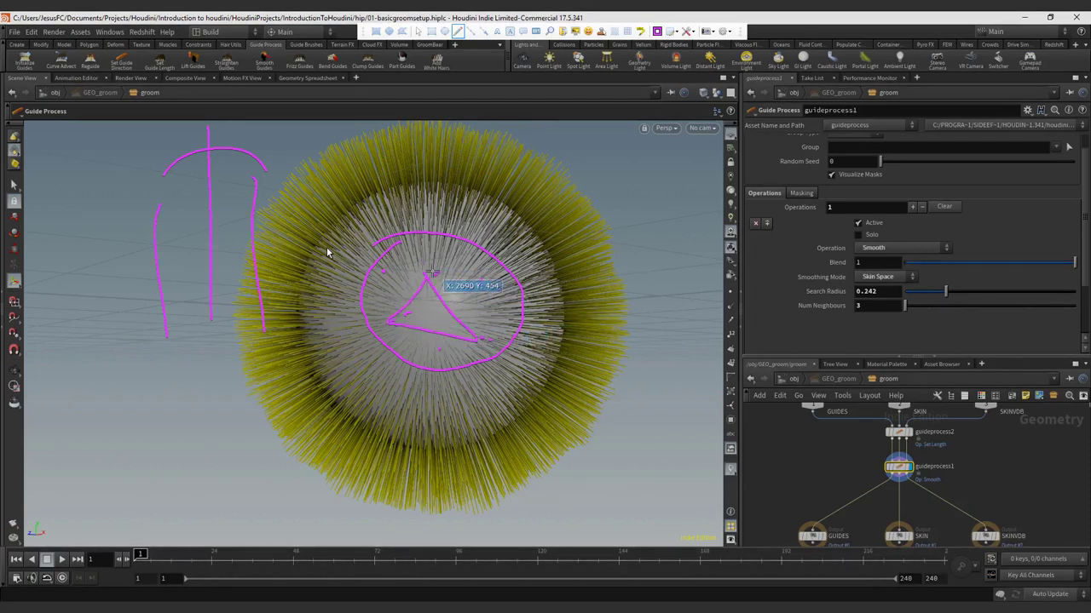
key("Escape")
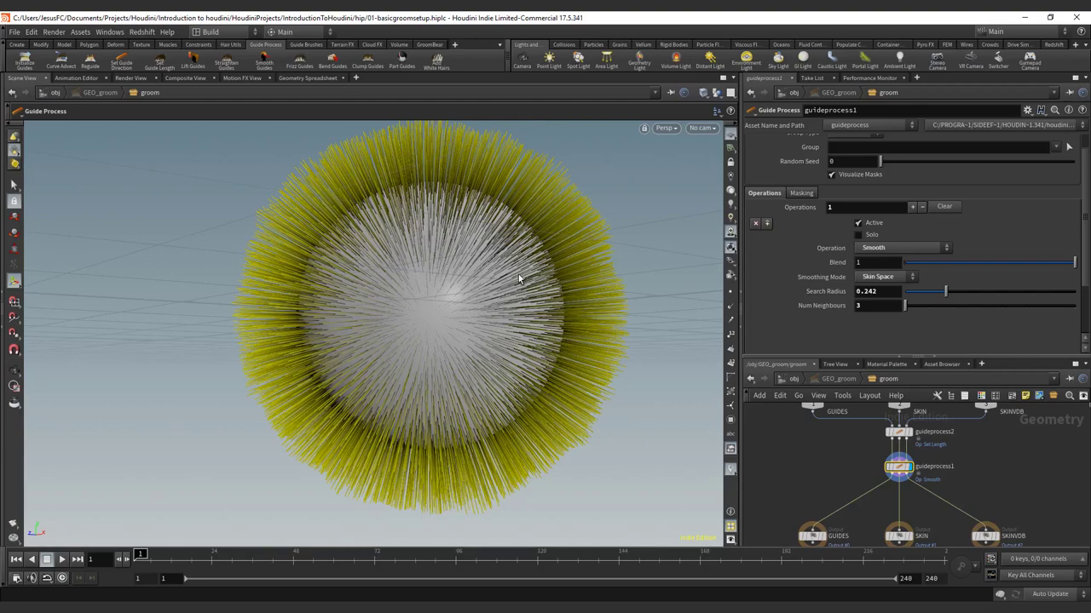
key("Escape")
left_click_drag(438, 287, 539, 298)
key("Return")
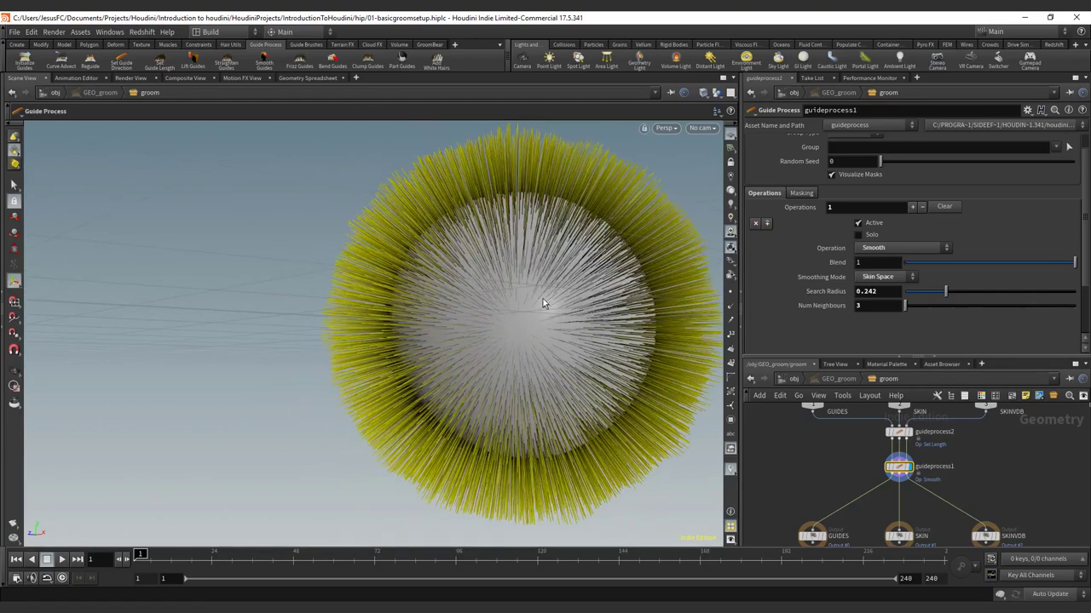